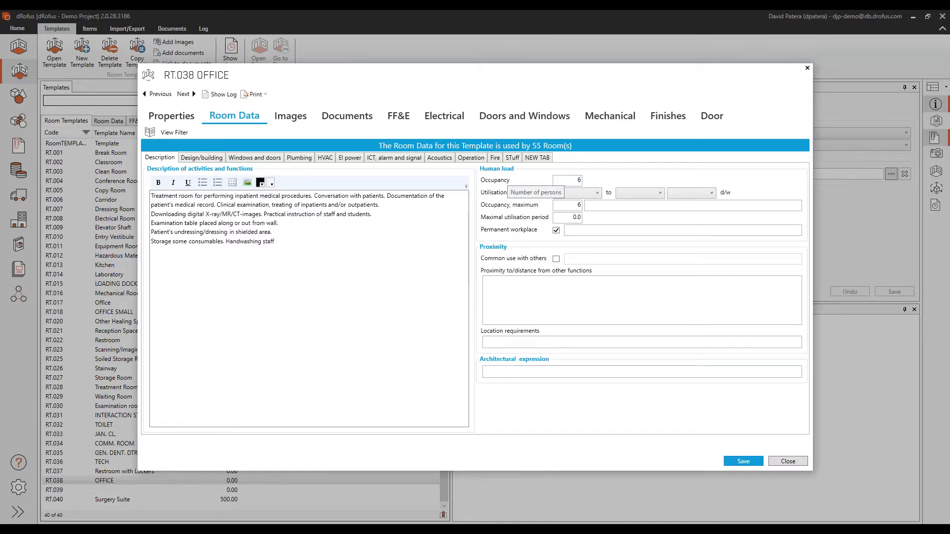
Step: Review the design/building, plumbing, HVAC and electrical power requirements in the OFFICE template's room data
click(206, 158)
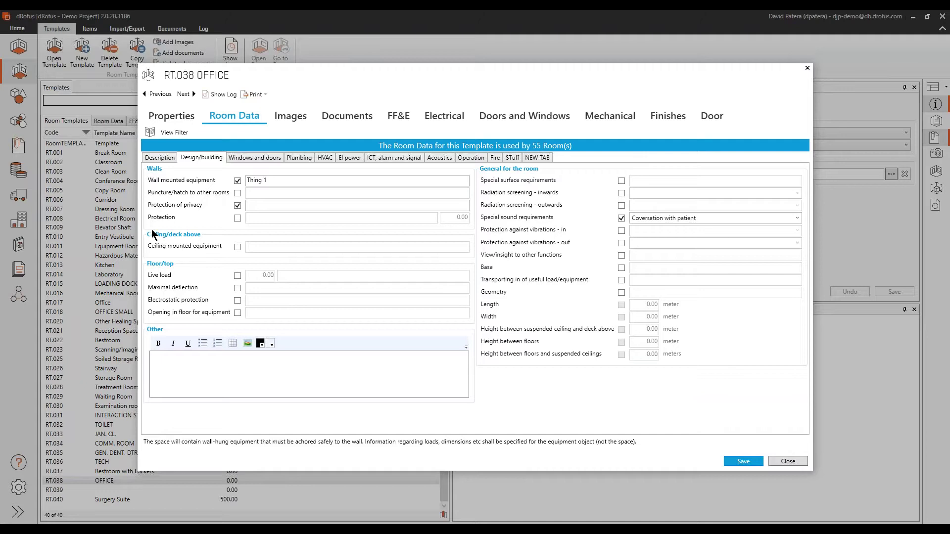
click(293, 159)
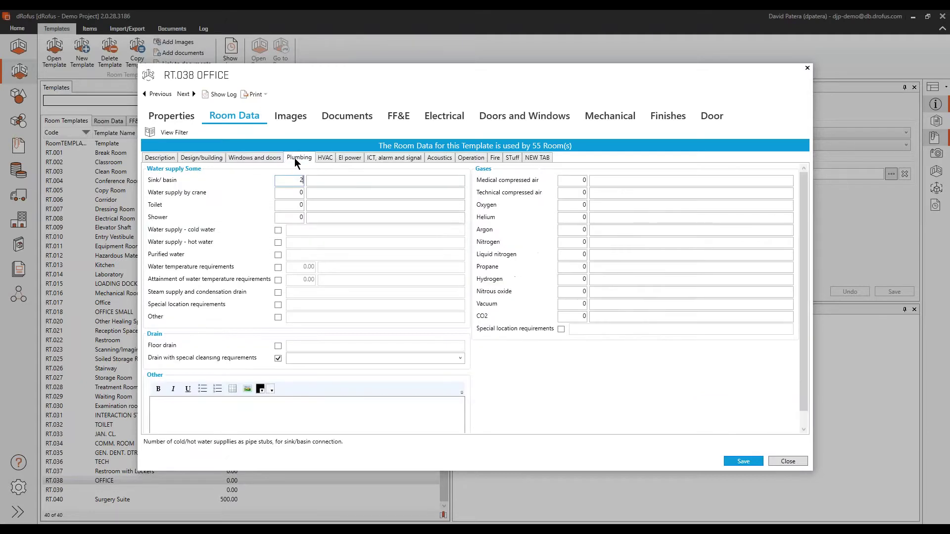
click(325, 159)
click(352, 159)
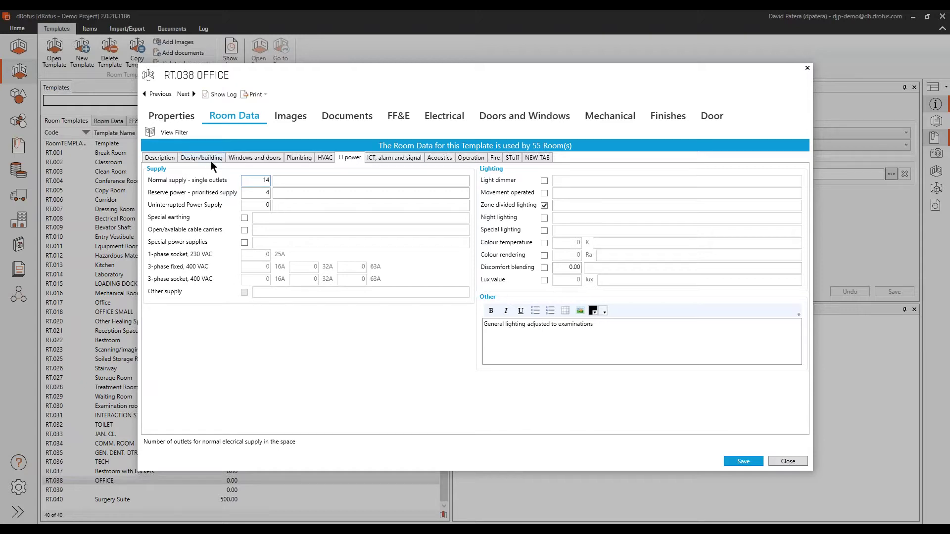
Step: In the template's windows and doors data, enable the door stroke direction and go through its options down to Both
click(248, 158)
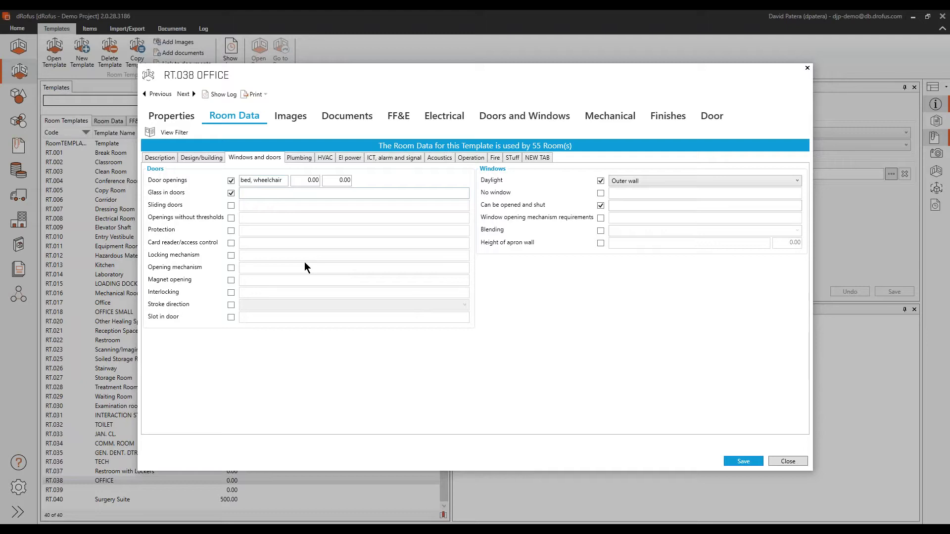
click(231, 305)
click(274, 304)
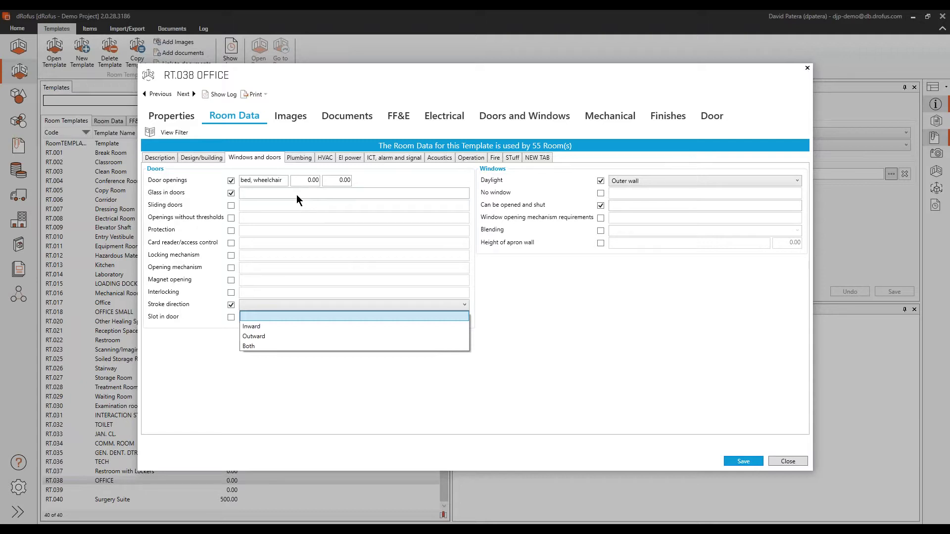
key(Down)
key(Down)
key(Down)
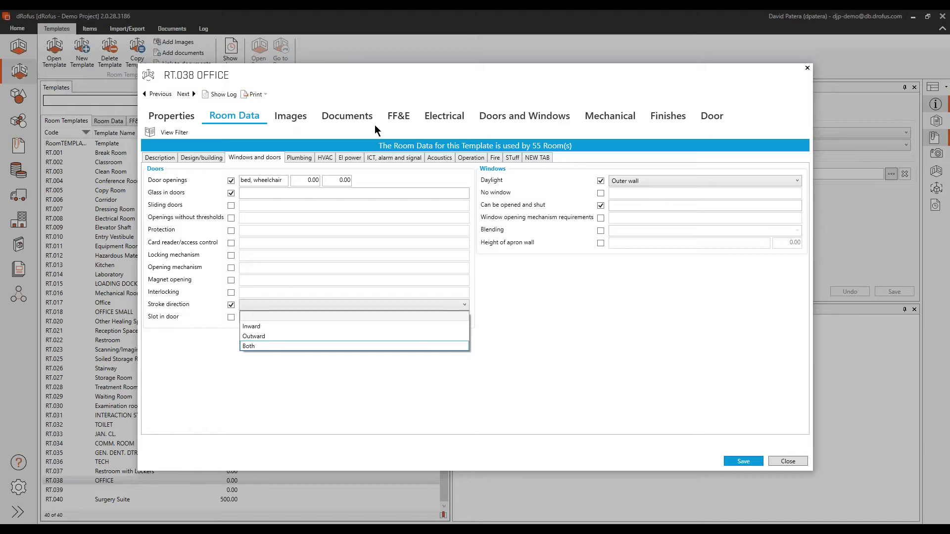
click(406, 122)
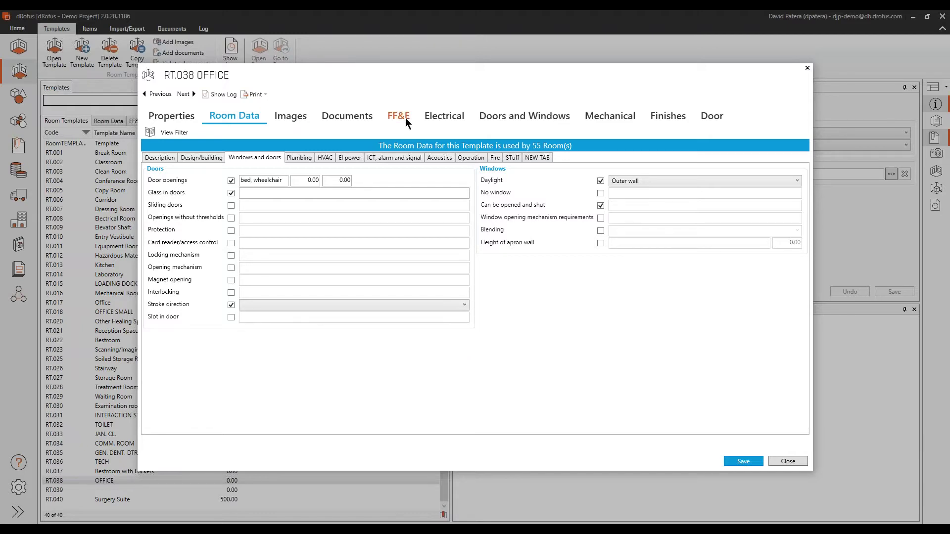
Step: Examine the OFFICE template's FF&E item list, and close the template without saving changes
click(405, 123)
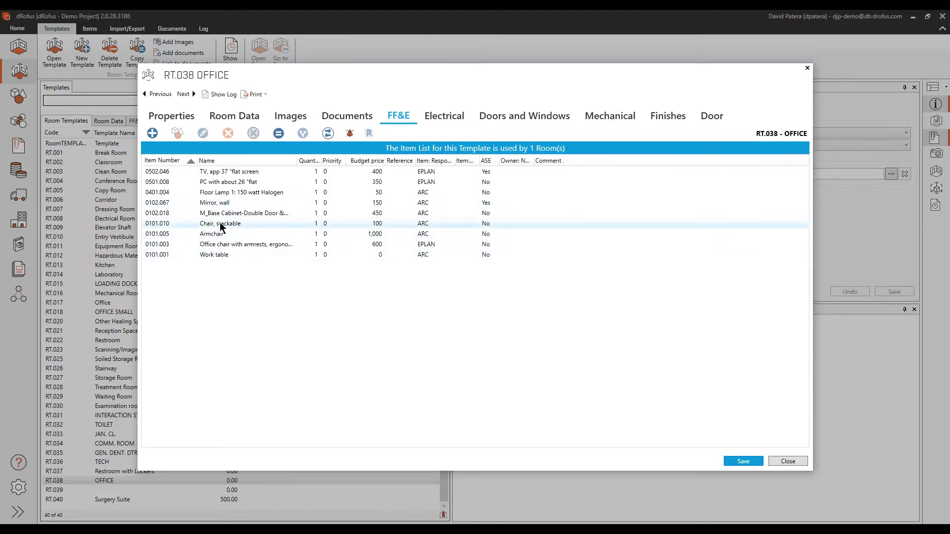
click(808, 68)
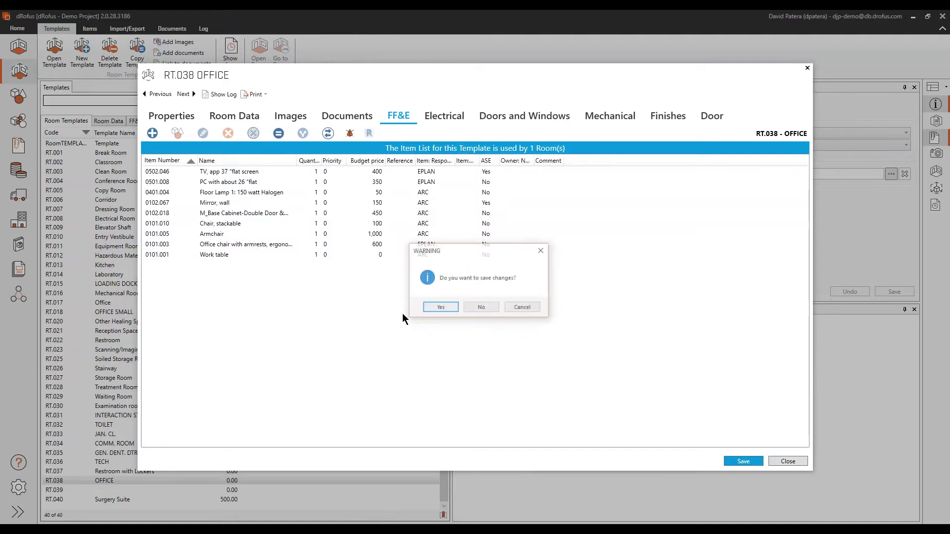
click(481, 307)
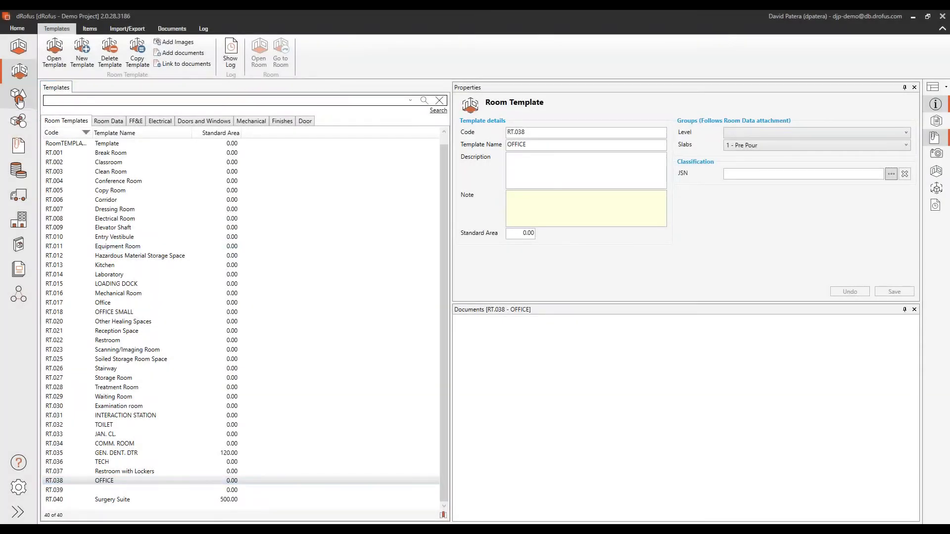
Step: In the items module, show the "CT, medium range" item from the 03-Equipment group under FF&E and enlarge its image view
click(19, 99)
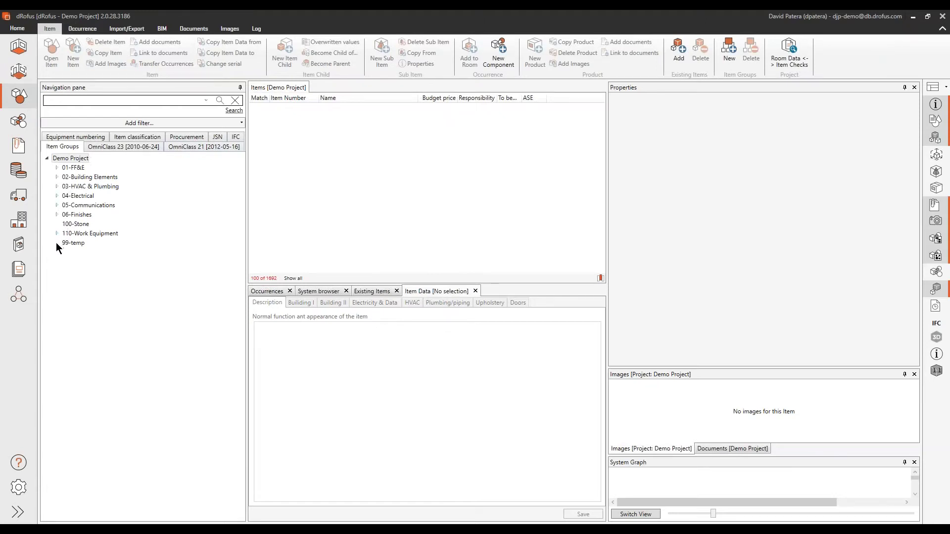
click(57, 168)
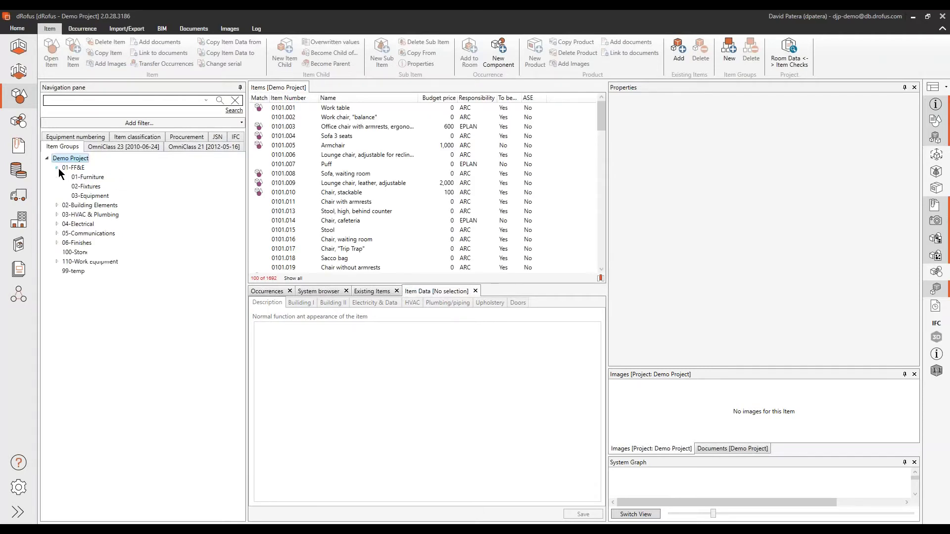
click(92, 196)
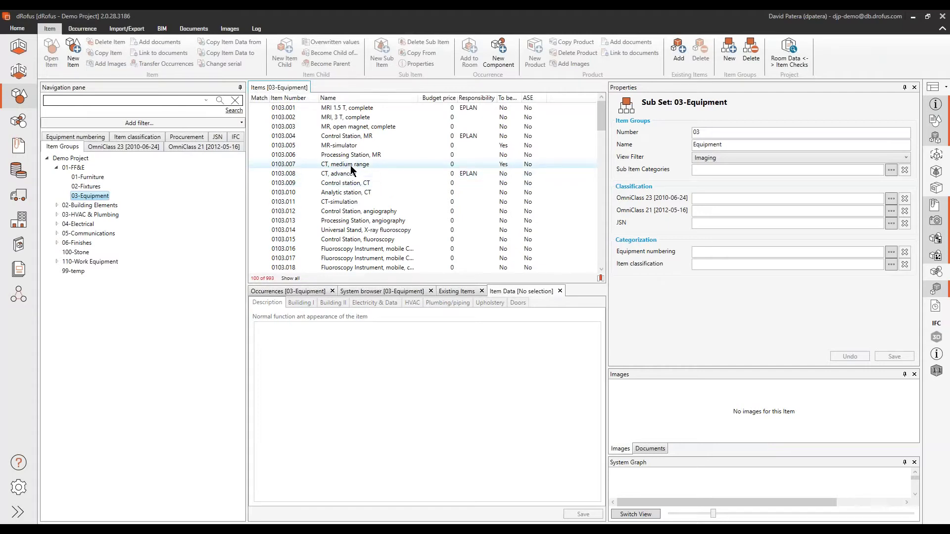
click(351, 167)
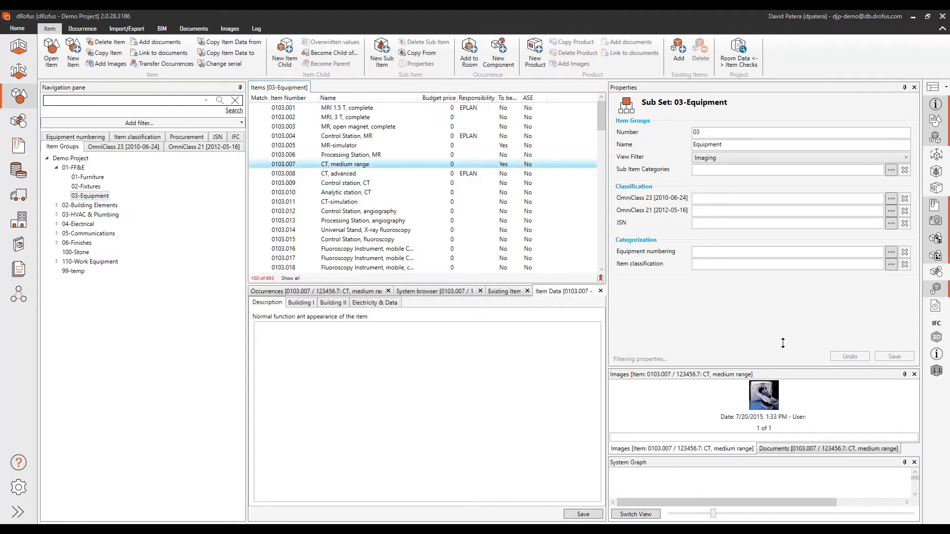
drag(782, 343, 780, 244)
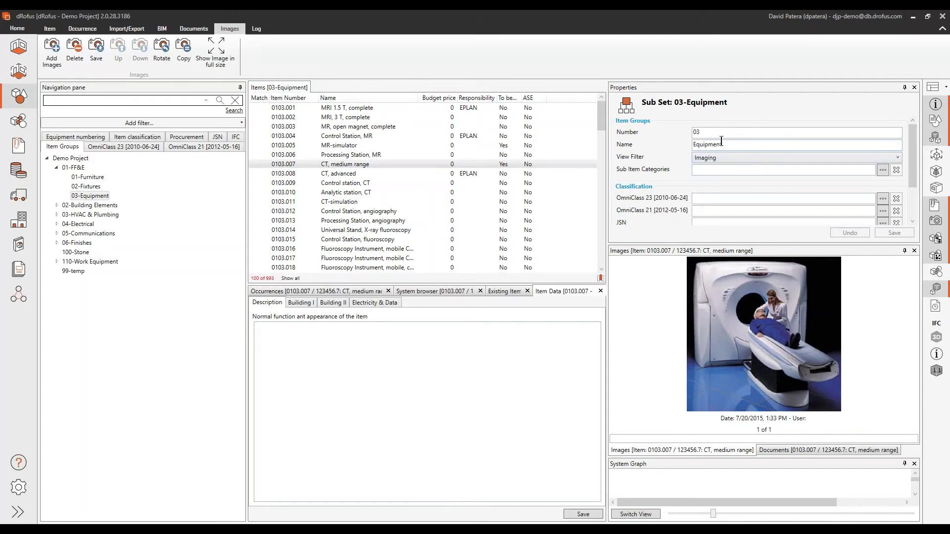
Step: Examine the equipment group's classification properties and the CT item's Building I, Building II and Electricity & Data requirements
scroll(749, 127, down, 3)
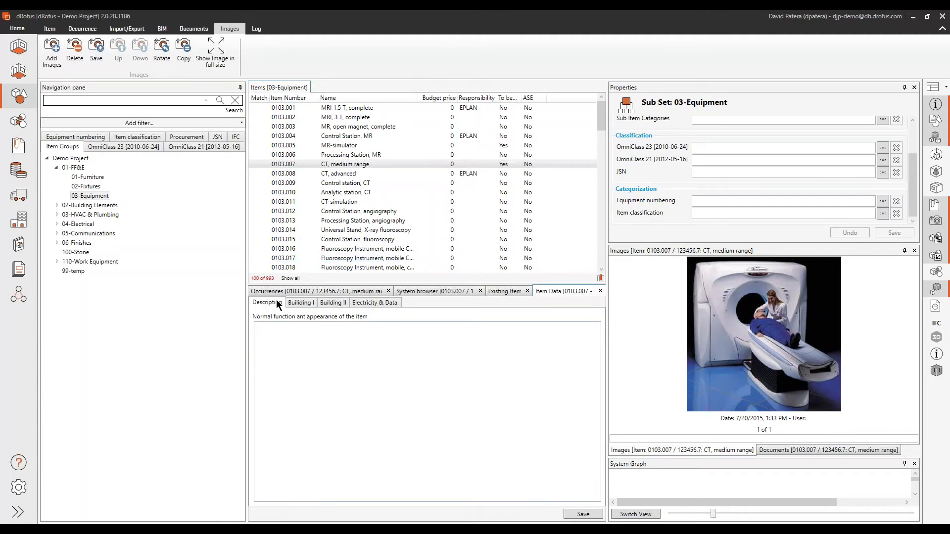
click(299, 303)
click(346, 302)
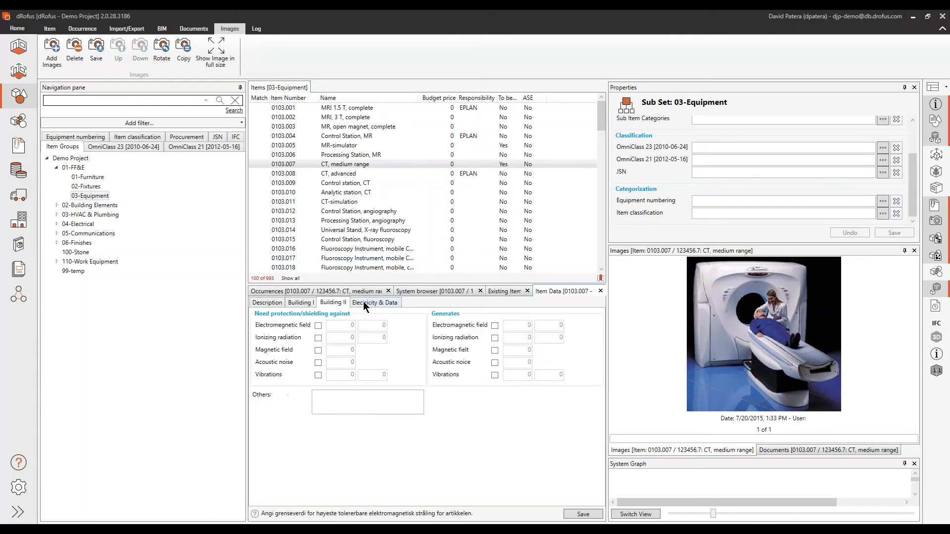
click(363, 302)
click(331, 304)
click(297, 304)
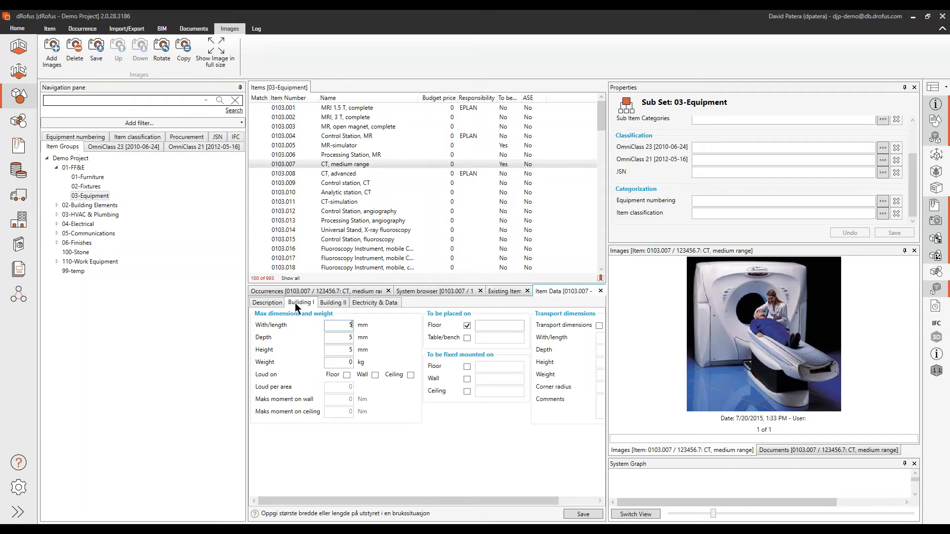
click(377, 304)
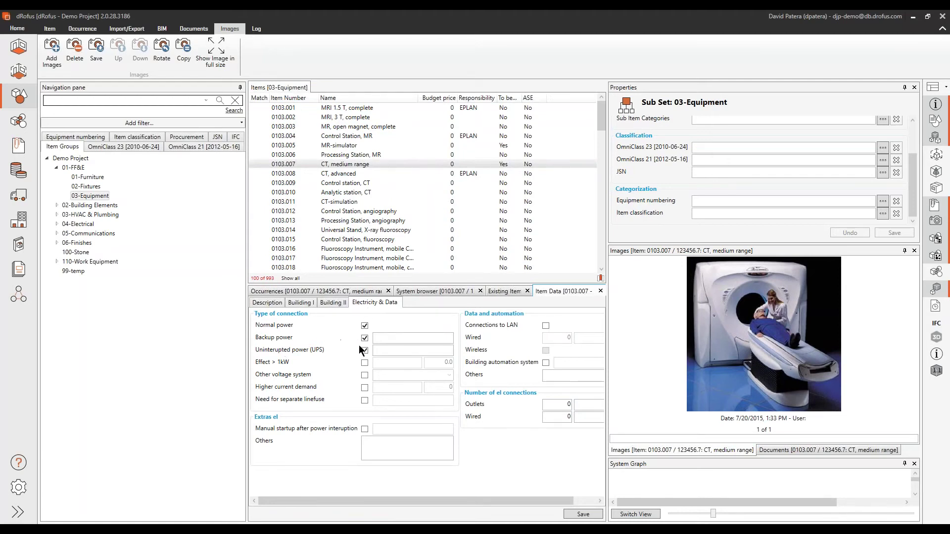
Step: Show the upholstery data of the "Chair, stackable" item in the 01-Furniture group
click(88, 178)
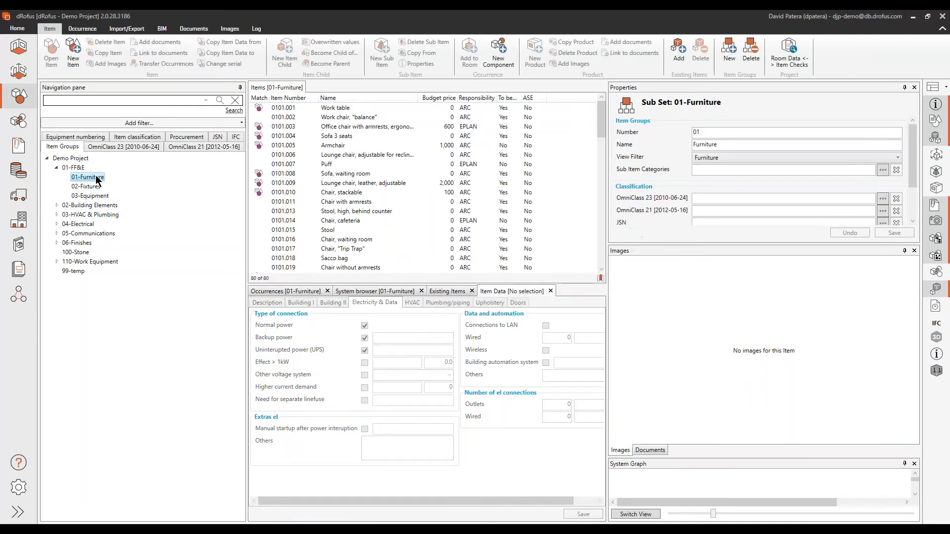
click(329, 192)
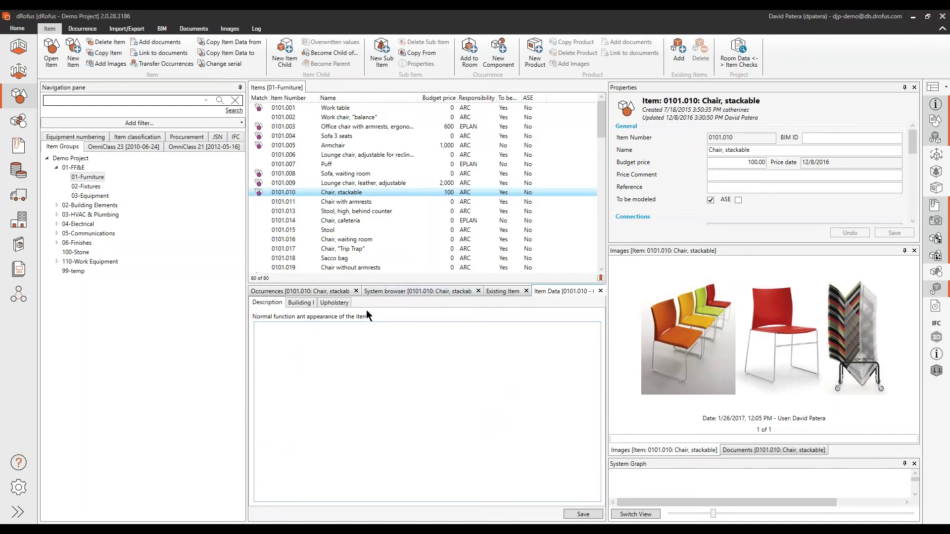
click(332, 302)
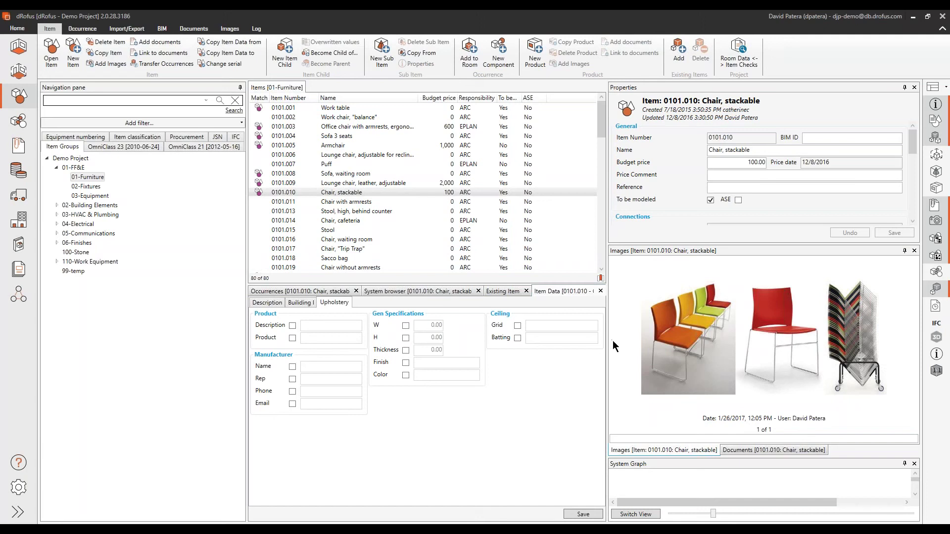
Step: Return to the "CT, medium range" item in the 03-Equipment group and check its attached documents and images
click(93, 197)
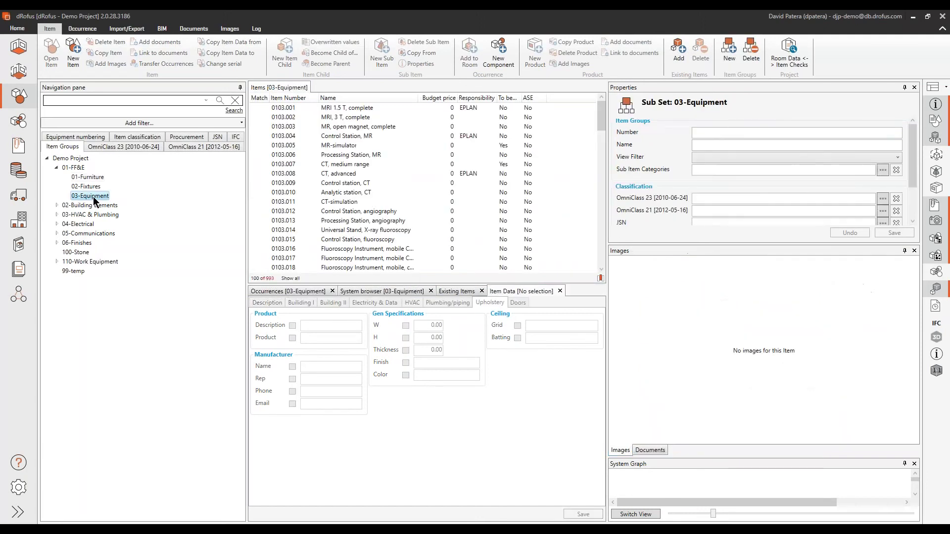
click(346, 164)
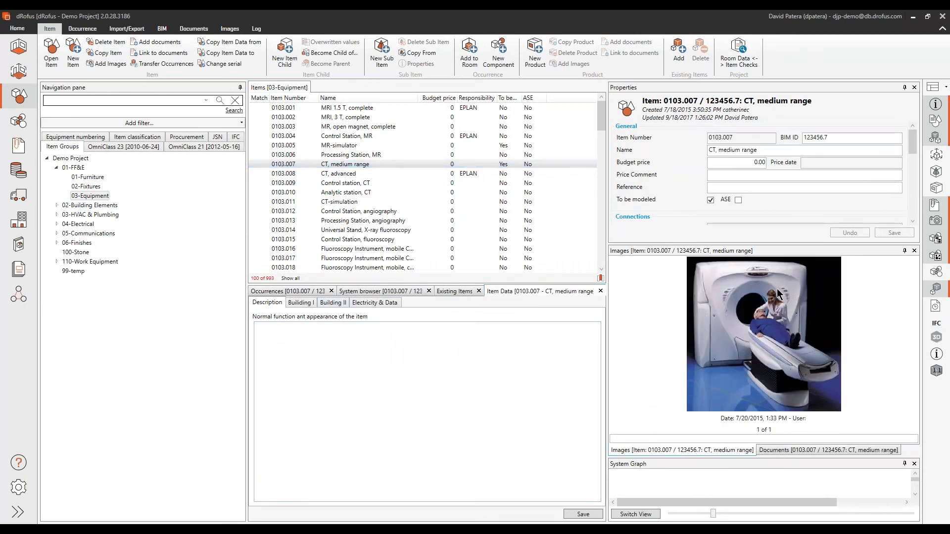
click(774, 450)
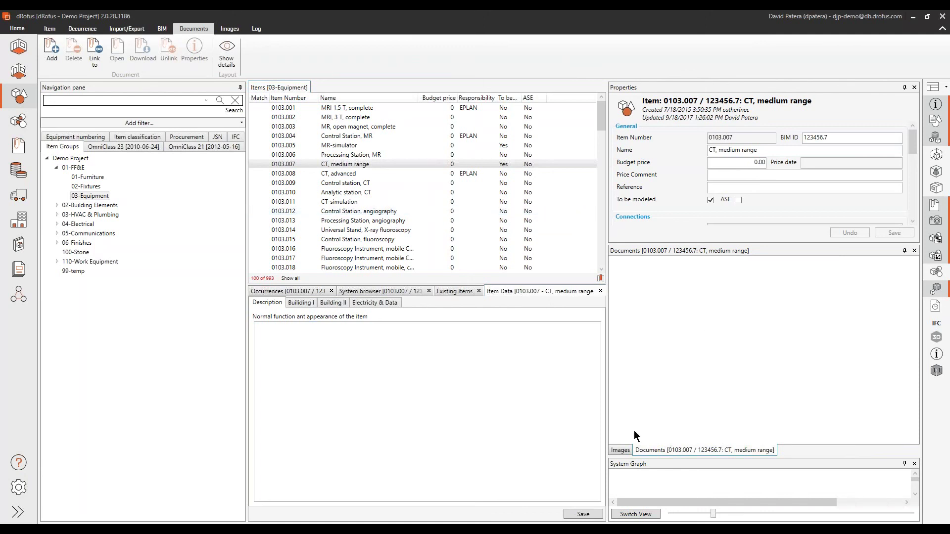
click(618, 451)
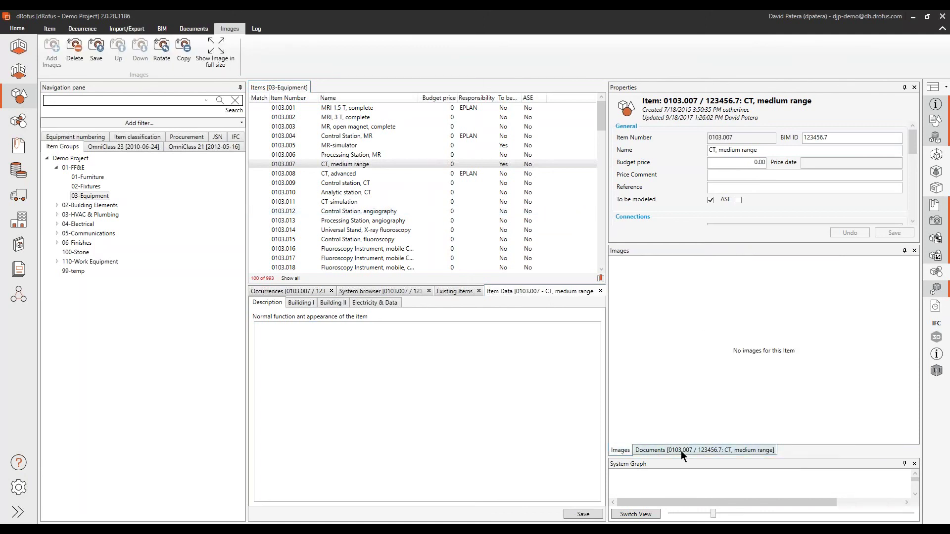
Step: In the rooms module, view the room lists of the 02 - AdultMedicine and 04 - Dental departments
click(29, 52)
click(86, 167)
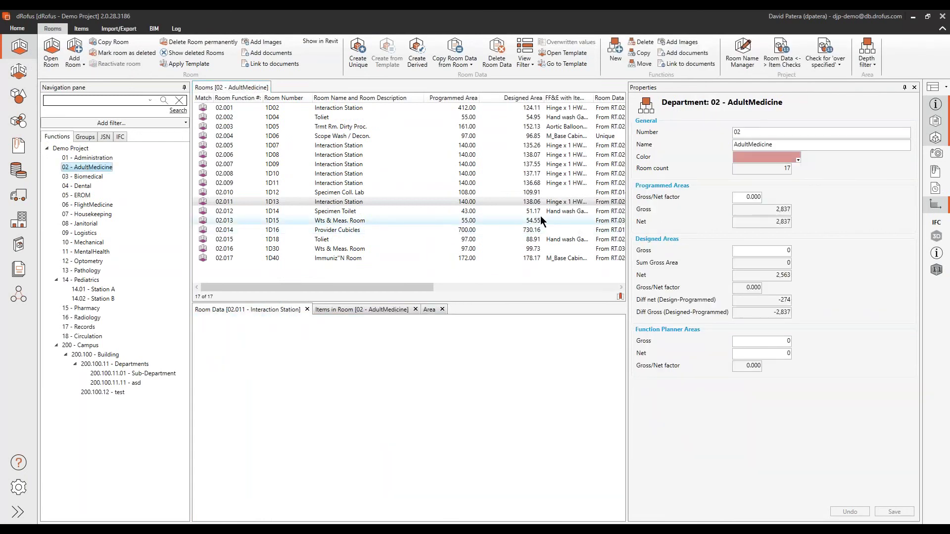
click(81, 186)
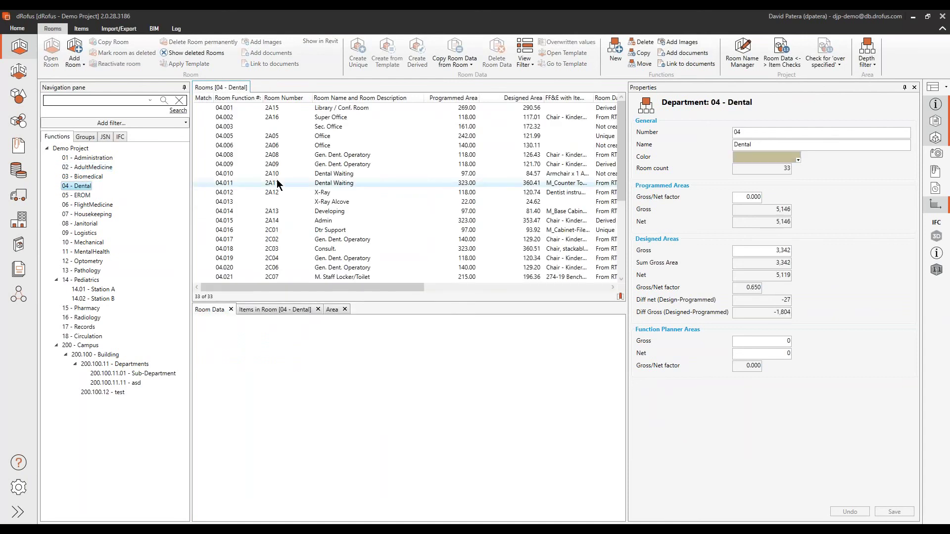